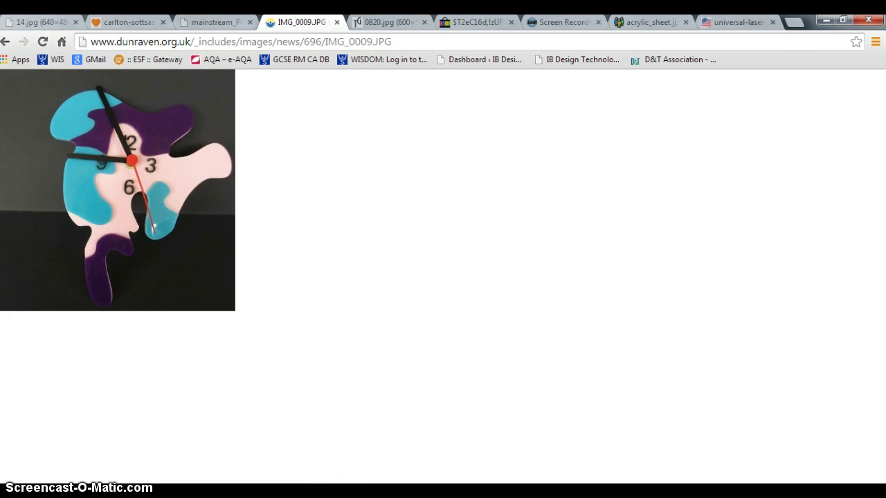
Review the laser-cutter, acrylic, Memphis furniture and clock reference images, then return to Illustrator.
{"action": "left_click", "coordinate": [729, 31]}
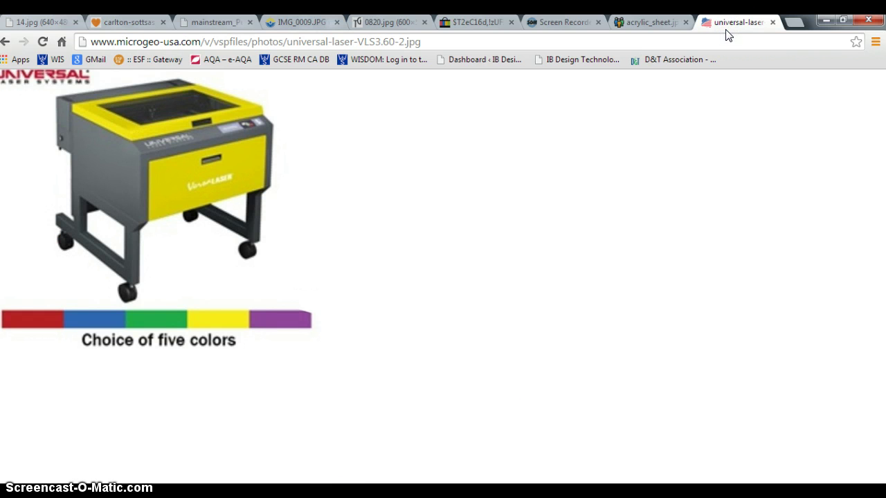
{"action": "left_click", "coordinate": [631, 23]}
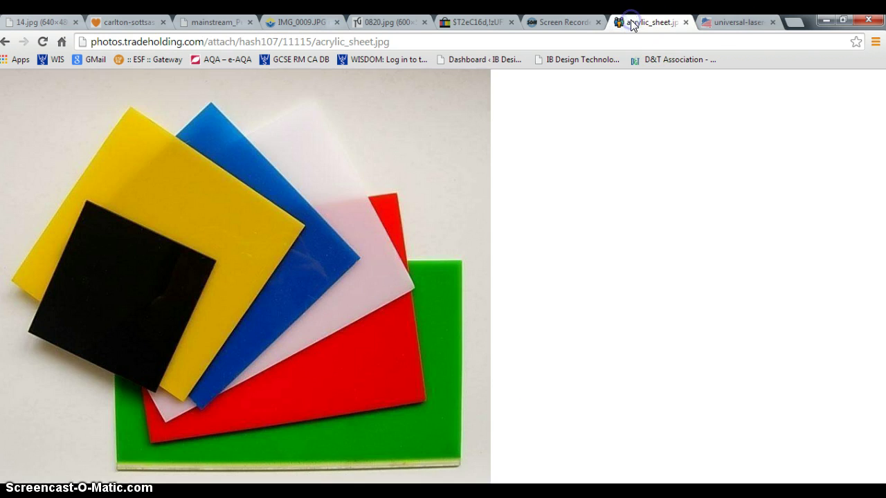
{"action": "left_click", "coordinate": [484, 24]}
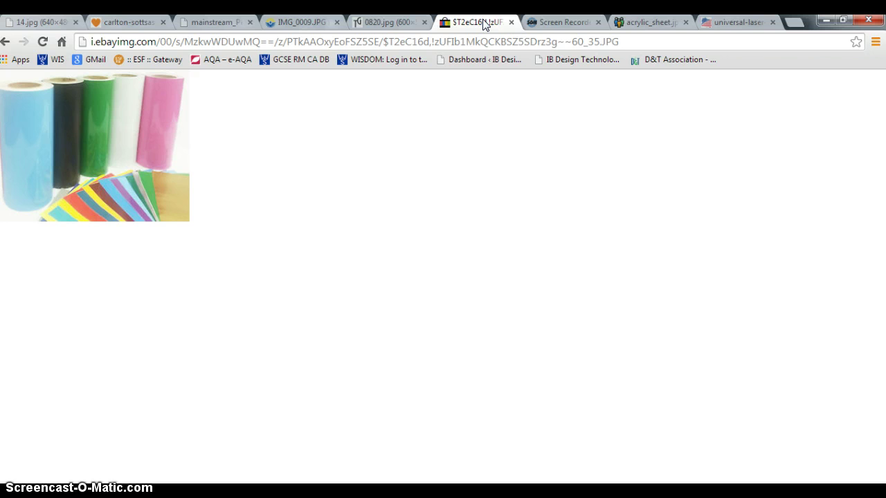
{"action": "left_click", "coordinate": [131, 22]}
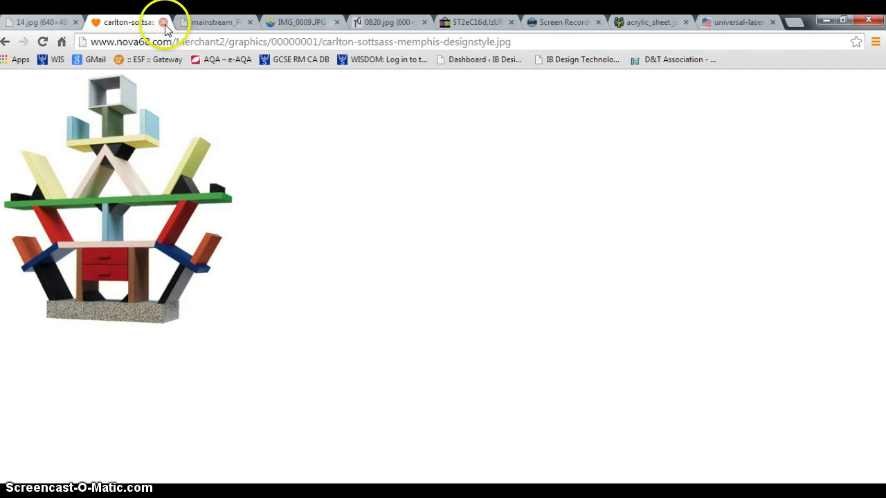
{"action": "left_click", "coordinate": [201, 25]}
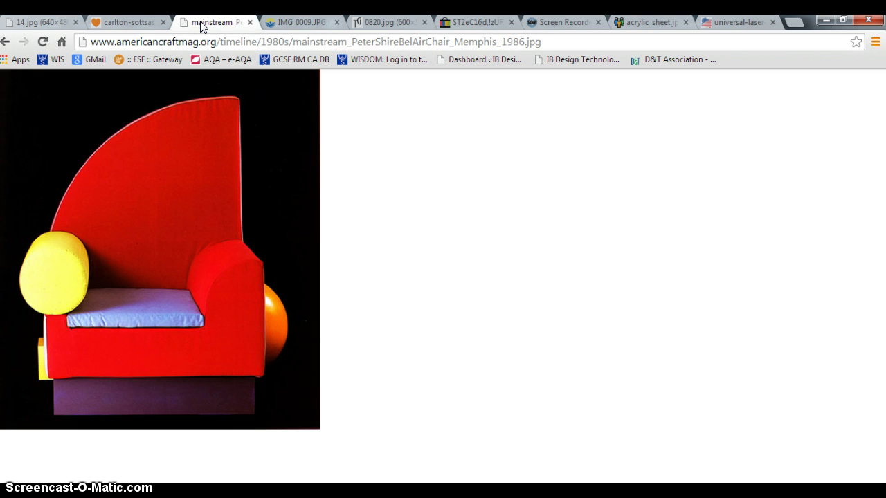
{"action": "left_click", "coordinate": [42, 22]}
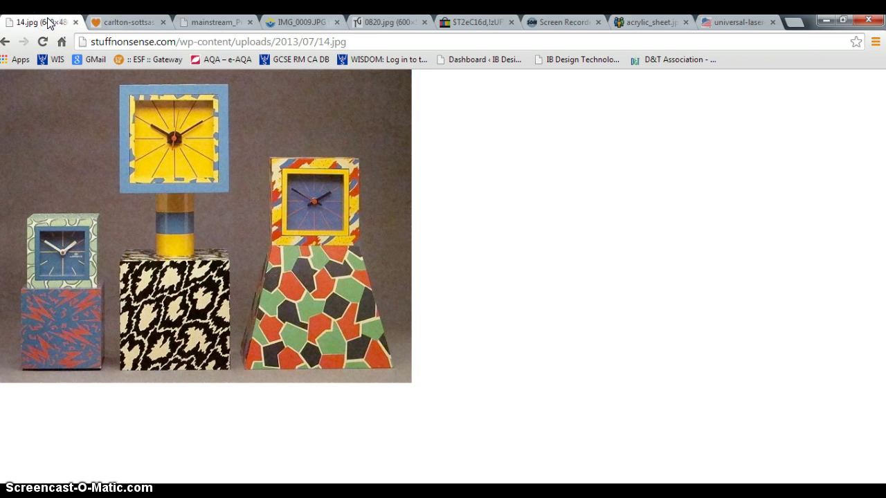
{"action": "left_click", "coordinate": [290, 28]}
{"action": "left_click", "coordinate": [391, 22]}
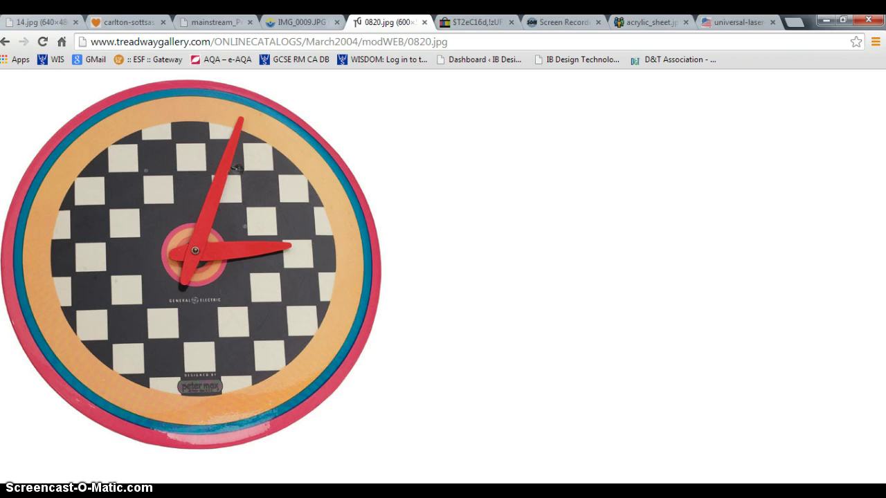
{"action": "key", "text": "alt+Tab"}
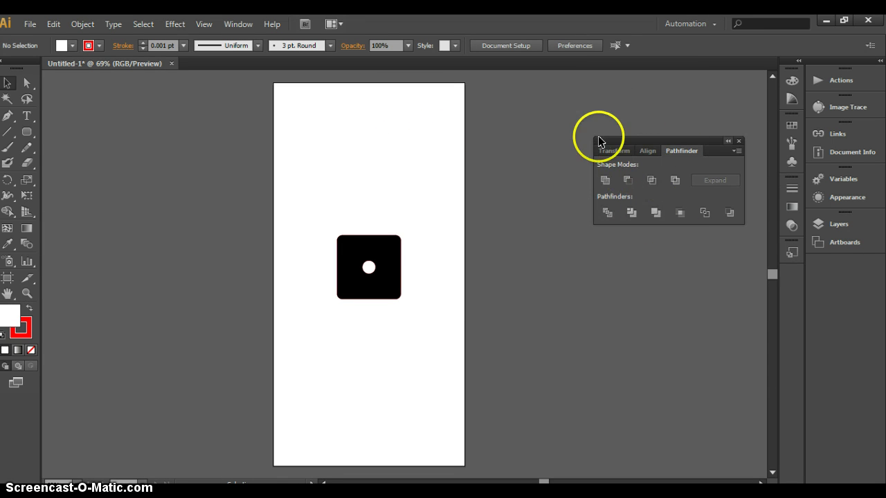
{"action": "left_click", "coordinate": [236, 25]}
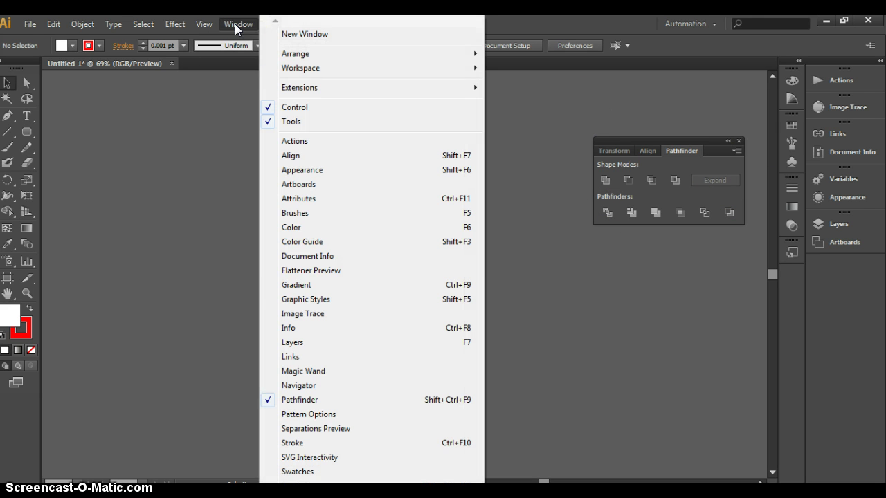
{"action": "left_click", "coordinate": [303, 402]}
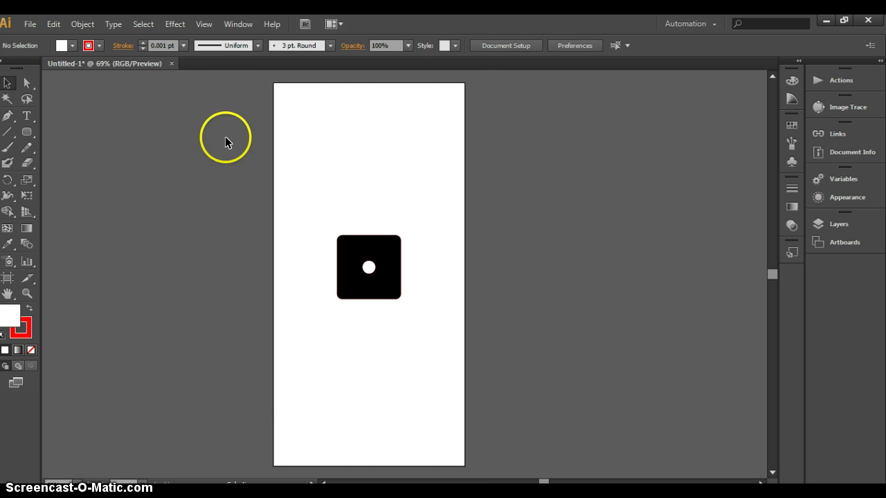
{"action": "left_click", "coordinate": [240, 25]}
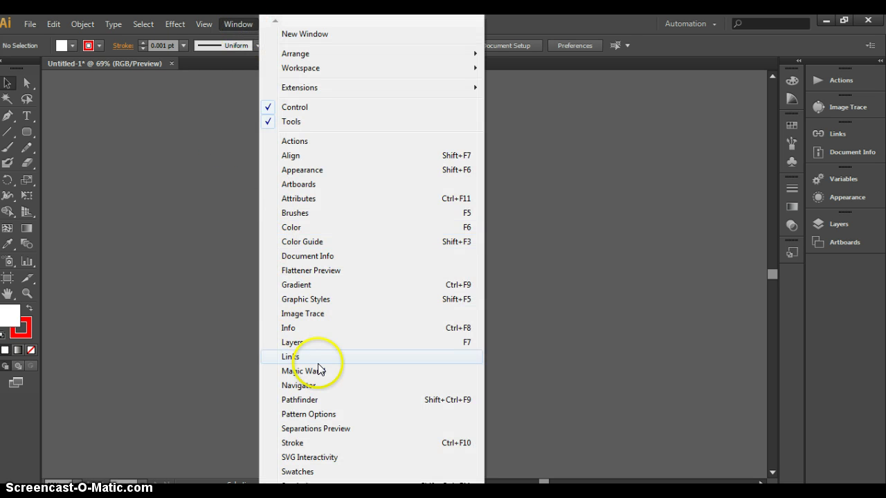
{"action": "left_click", "coordinate": [299, 400]}
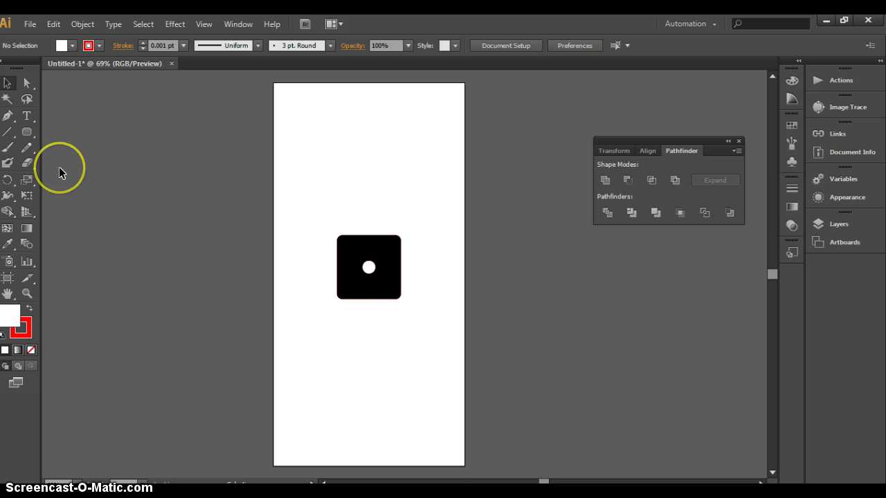
Draw a hexagon with the Polygon tool and move it down onto the page.
{"action": "left_click", "coordinate": [27, 132]}
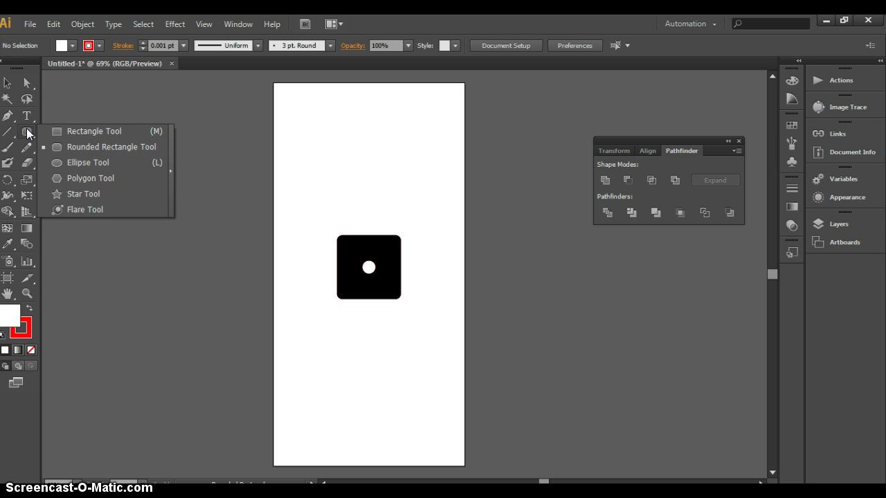
{"action": "left_click_drag", "start_coordinate": [27, 132], "coordinate": [100, 176]}
{"action": "mouse_move", "coordinate": [292, 104]}
{"action": "left_mouse_down"}
{"action": "mouse_move", "coordinate": [328, 152]}
{"action": "mouse_move", "coordinate": [293, 152]}
{"action": "left_mouse_up"}
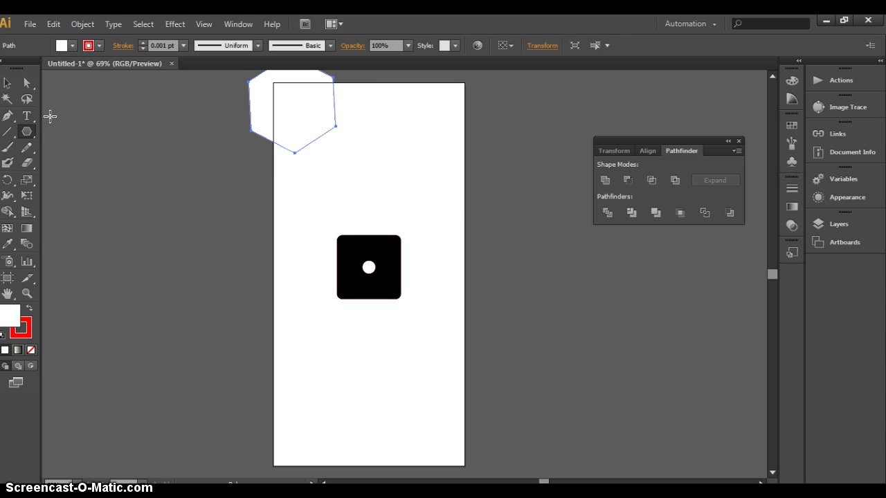
{"action": "left_click", "coordinate": [9, 84]}
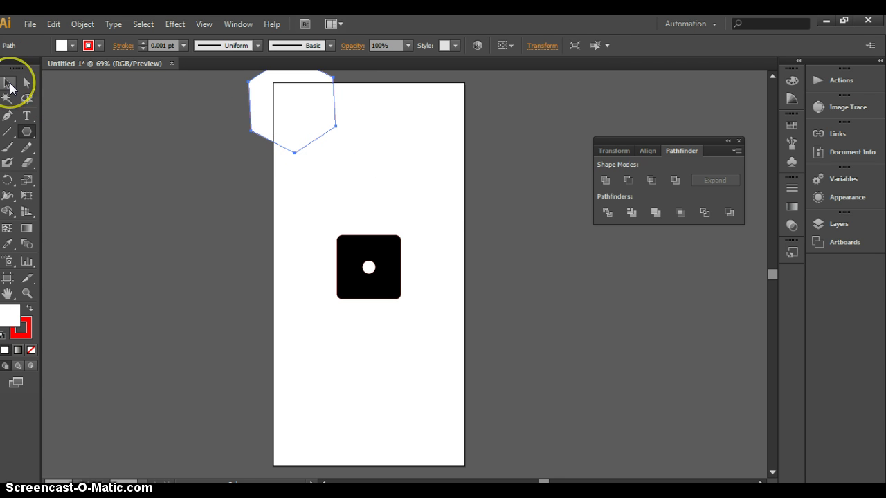
{"action": "left_click_drag", "start_coordinate": [294, 109], "coordinate": [330, 148]}
Draw a large ellipse overlapping the black mechanism square.
{"action": "left_click", "coordinate": [26, 132]}
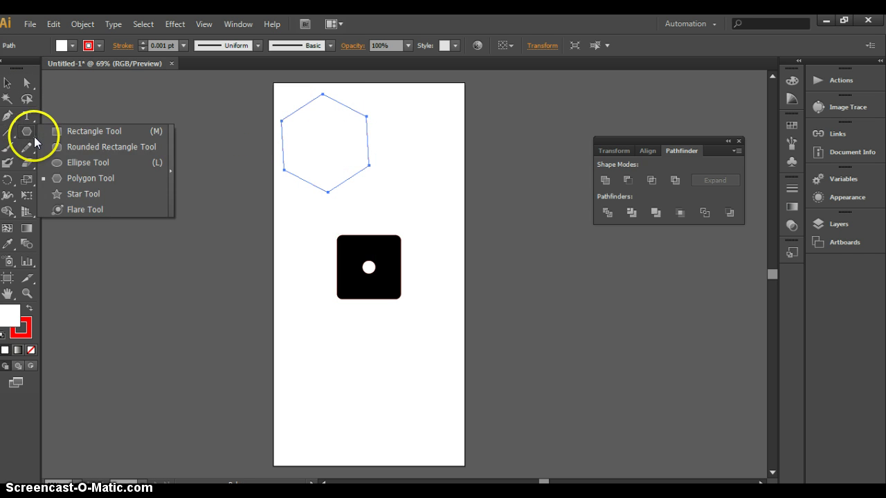
{"action": "left_click", "coordinate": [74, 170]}
{"action": "left_click_drag", "start_coordinate": [327, 154], "coordinate": [464, 314]}
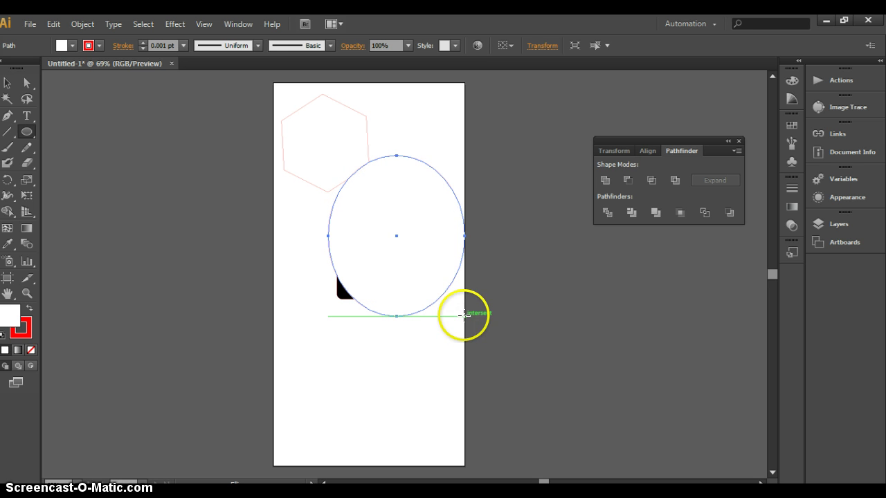
Draw a five-pointed star and move it over the black square.
{"action": "left_click", "coordinate": [26, 131]}
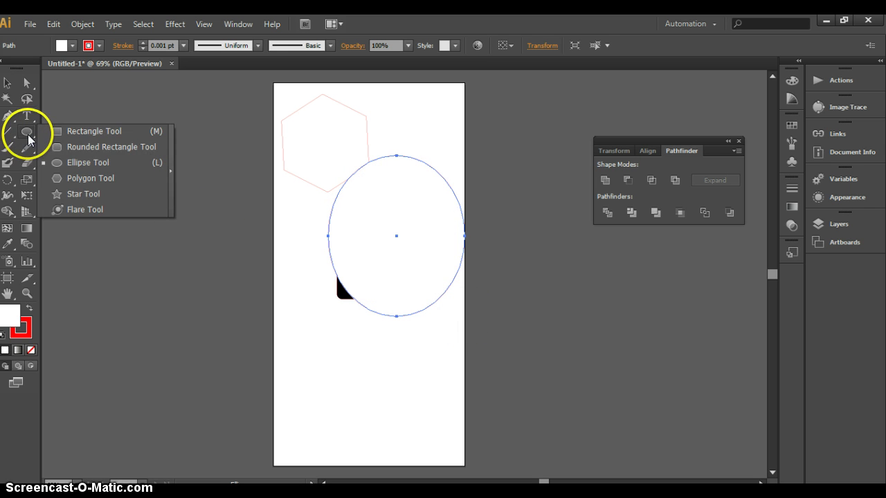
{"action": "left_click", "coordinate": [85, 195]}
{"action": "left_click_drag", "start_coordinate": [297, 242], "coordinate": [287, 339]}
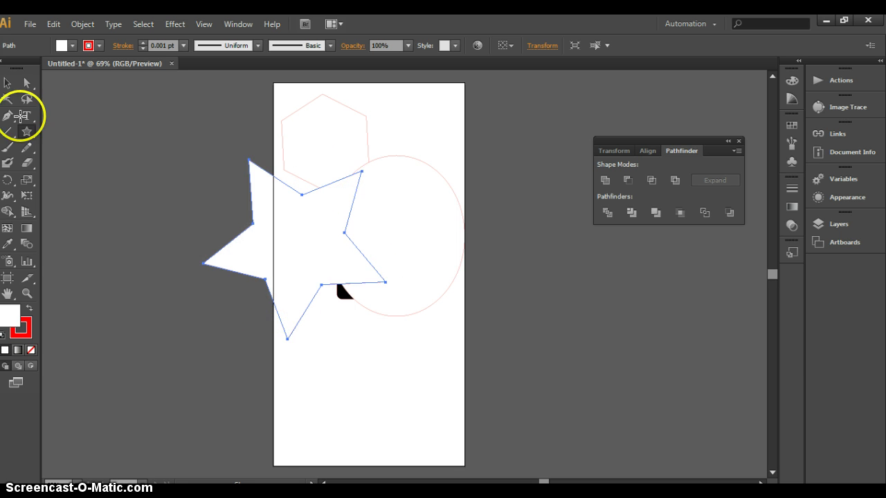
{"action": "left_click", "coordinate": [9, 90]}
{"action": "left_click_drag", "start_coordinate": [289, 256], "coordinate": [357, 321]}
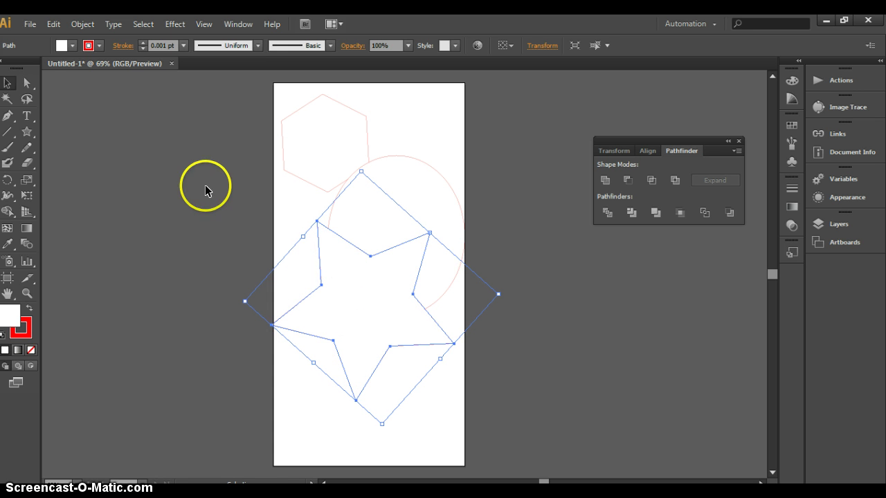
Set the star's fill to None.
{"action": "left_click", "coordinate": [72, 46]}
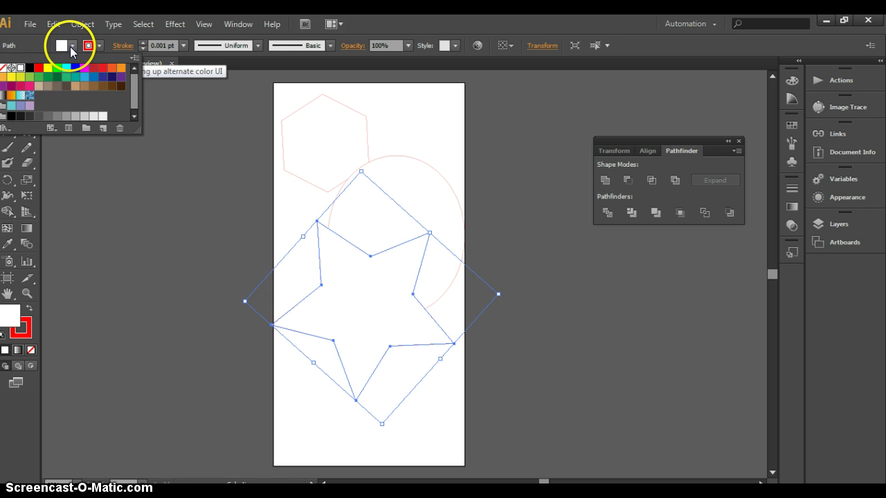
{"action": "left_click", "coordinate": [5, 68]}
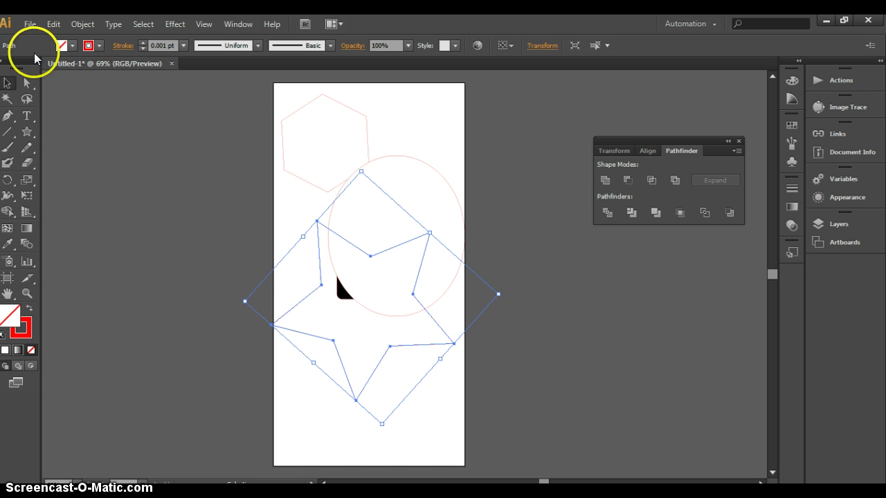
{"action": "left_click", "coordinate": [72, 45]}
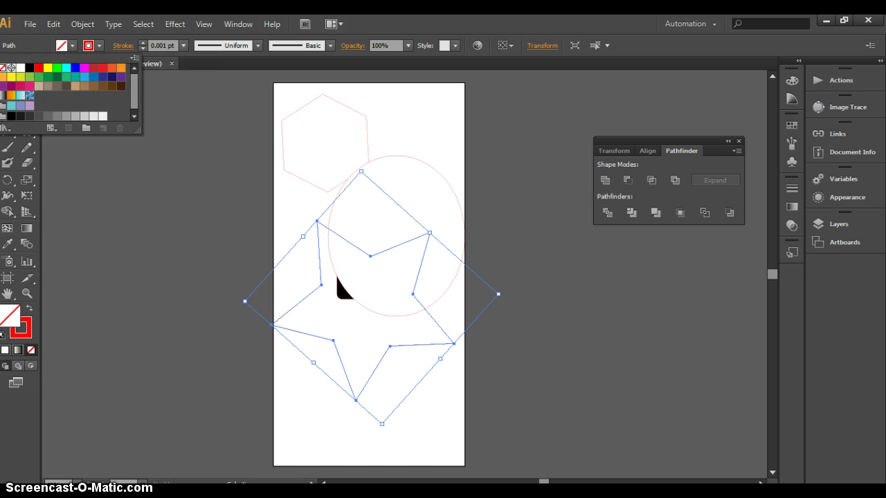
{"action": "left_click", "coordinate": [414, 182], "text": "shift"}
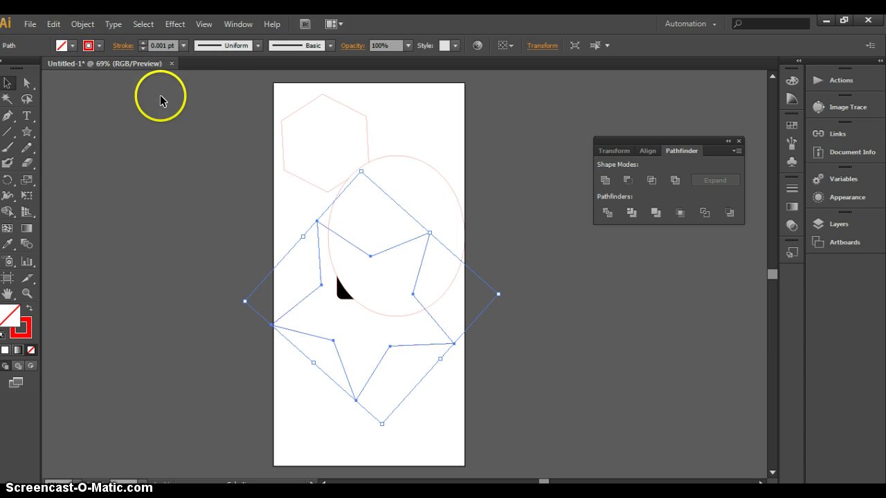
Select the ellipse and set its fill to None.
{"action": "left_click", "coordinate": [448, 200]}
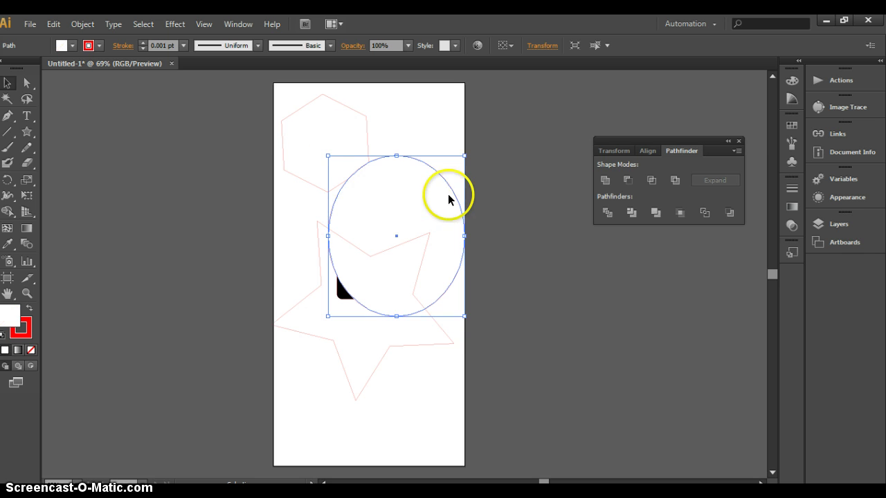
{"action": "left_click", "coordinate": [72, 45]}
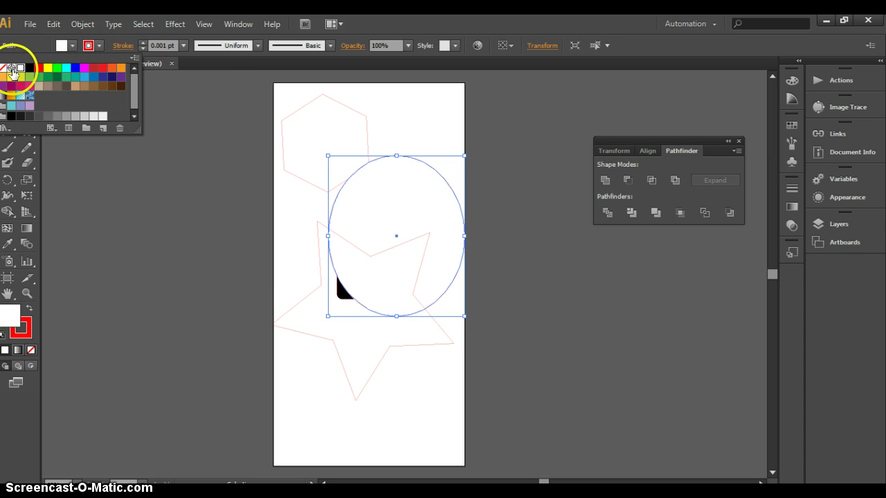
{"action": "left_click", "coordinate": [4, 67]}
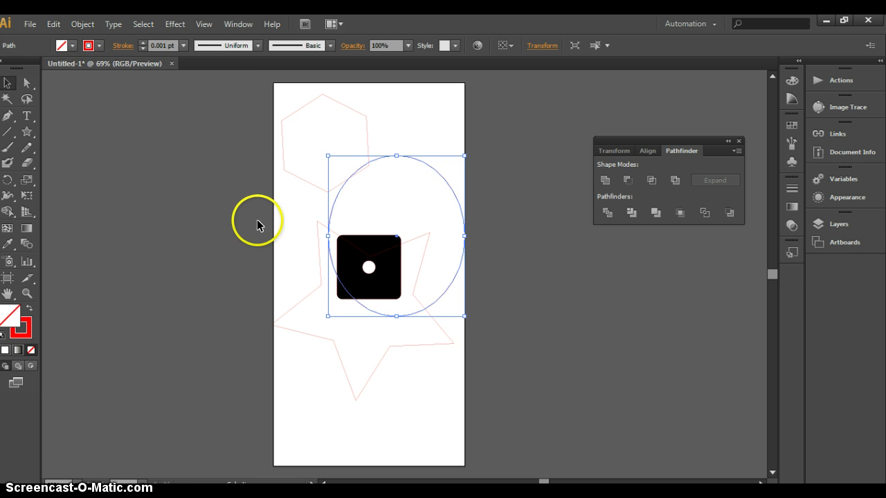
Move the black block up and enlarge the hexagon over the ellipse's top.
{"action": "left_click", "coordinate": [422, 144]}
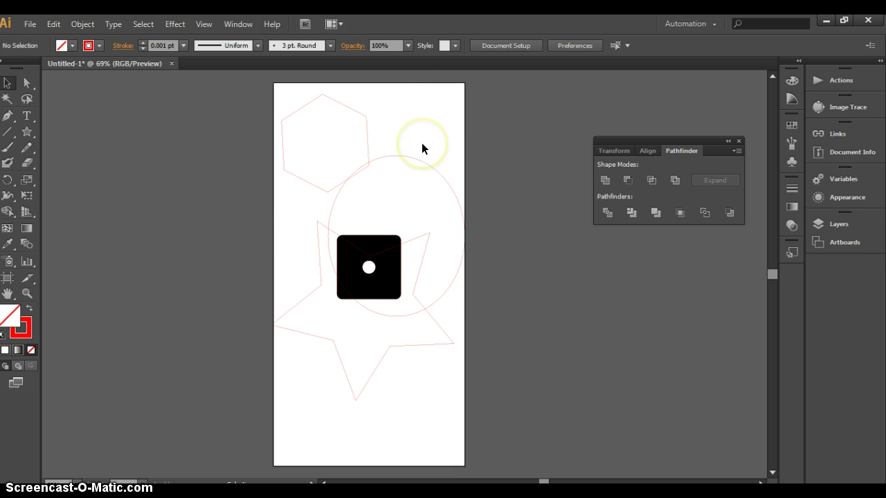
{"action": "left_click_drag", "start_coordinate": [382, 271], "coordinate": [419, 198]}
{"action": "left_click", "coordinate": [344, 137]}
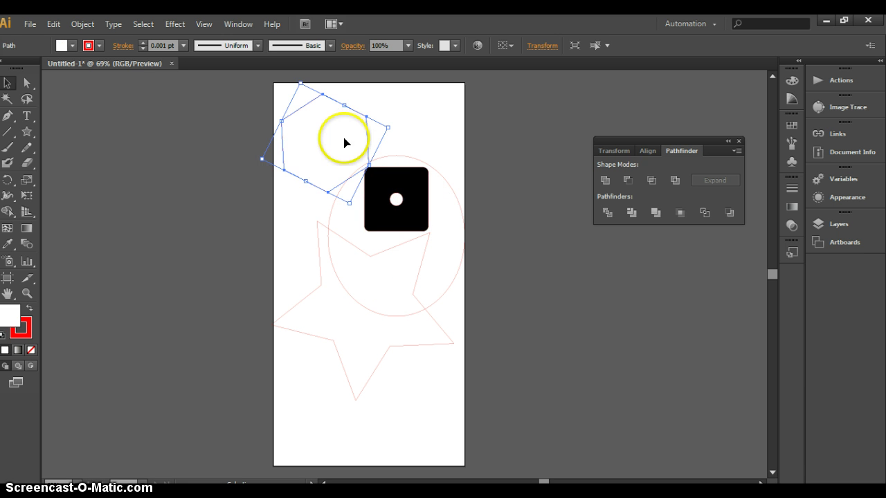
{"action": "left_click_drag", "start_coordinate": [346, 144], "coordinate": [424, 138]}
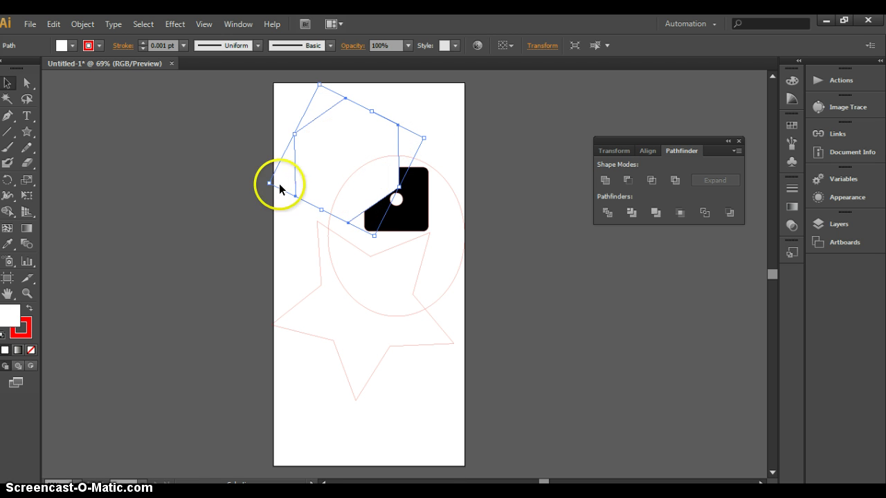
{"action": "left_click", "coordinate": [161, 158]}
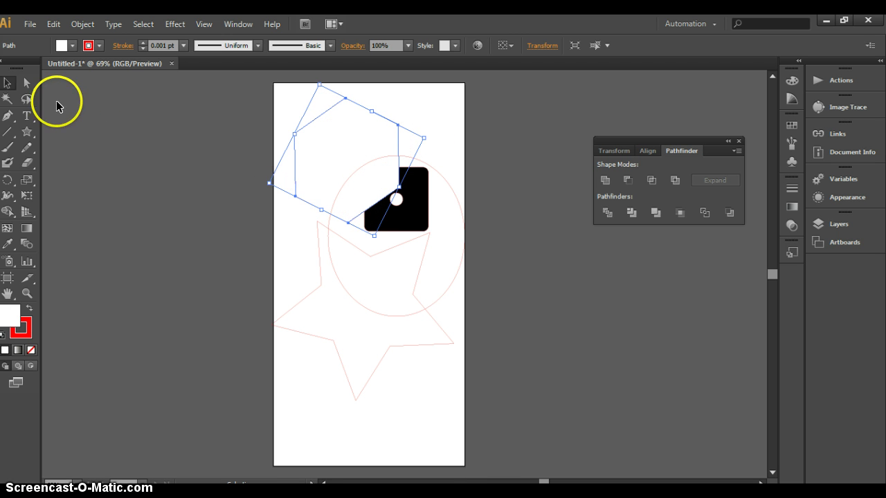
Move the black mechanism block off the artboard to the right.
{"action": "left_click", "coordinate": [510, 160]}
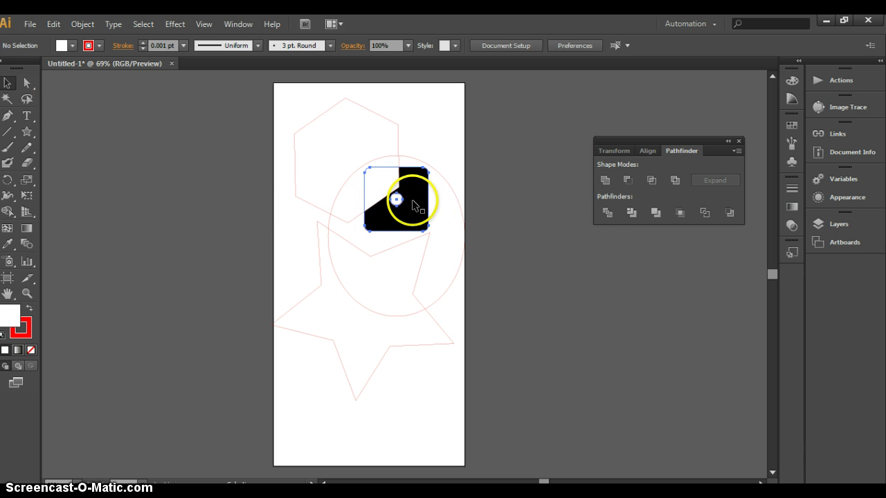
{"action": "left_click_drag", "start_coordinate": [414, 206], "coordinate": [546, 217]}
{"action": "left_click_drag", "start_coordinate": [258, 89], "coordinate": [470, 412]}
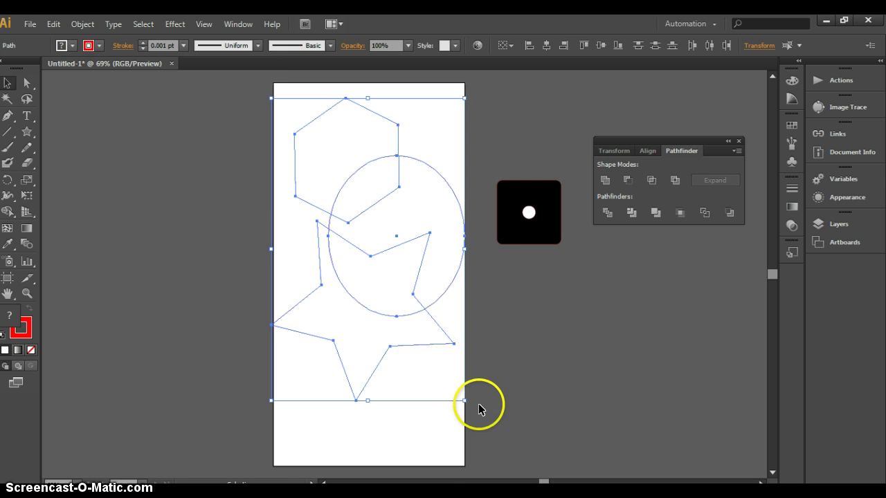
Merge the selected hexagon, ellipse and star with Pathfinder Unite, then deselect.
{"action": "left_click", "coordinate": [605, 180]}
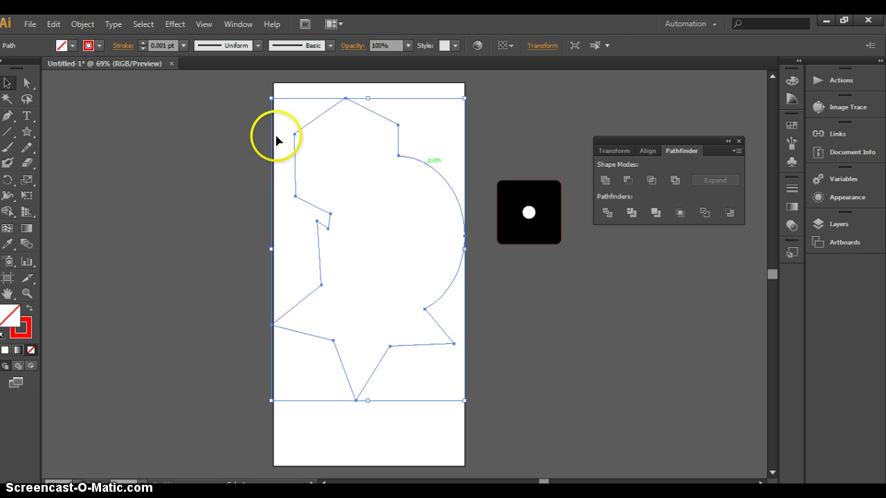
{"action": "left_click", "coordinate": [52, 103]}
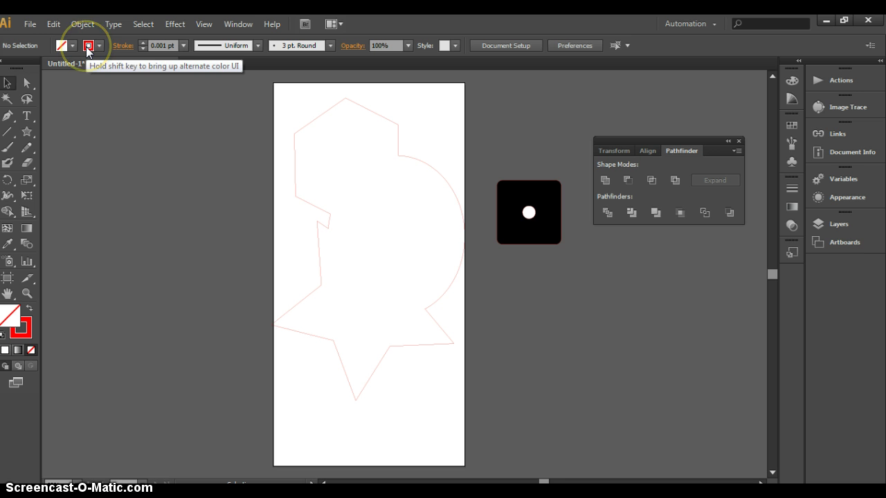
Move the black mechanism group back onto the clock outline and ungroup it.
{"action": "left_click", "coordinate": [525, 239]}
{"action": "left_click_drag", "start_coordinate": [531, 198], "coordinate": [388, 186]}
{"action": "right_click", "coordinate": [389, 182]}
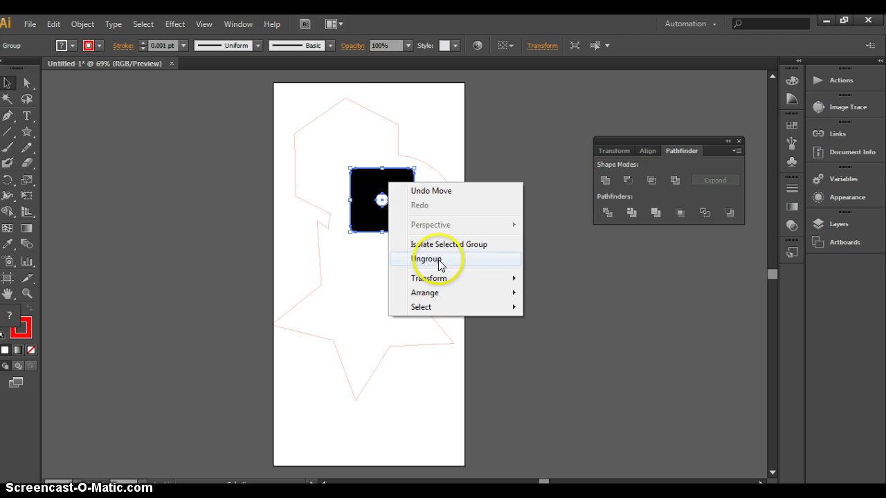
{"action": "left_click", "coordinate": [438, 260]}
Delete the black square, leaving only the hole circle inside the outline.
{"action": "left_click", "coordinate": [512, 175]}
{"action": "left_click", "coordinate": [404, 185]}
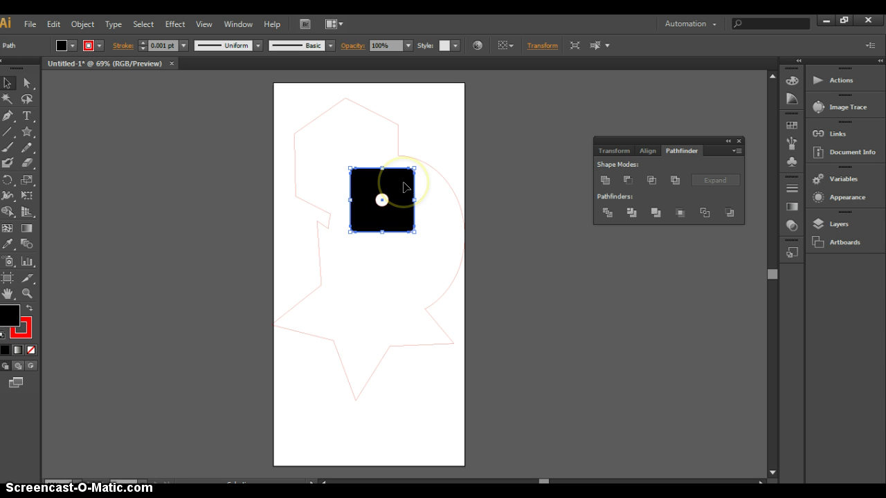
{"action": "left_click_drag", "start_coordinate": [399, 190], "coordinate": [326, 282]}
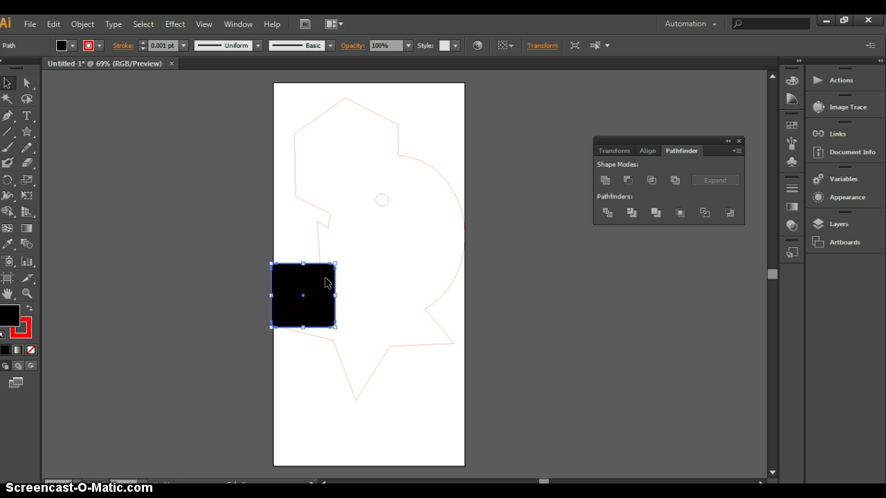
{"action": "key", "text": "Delete"}
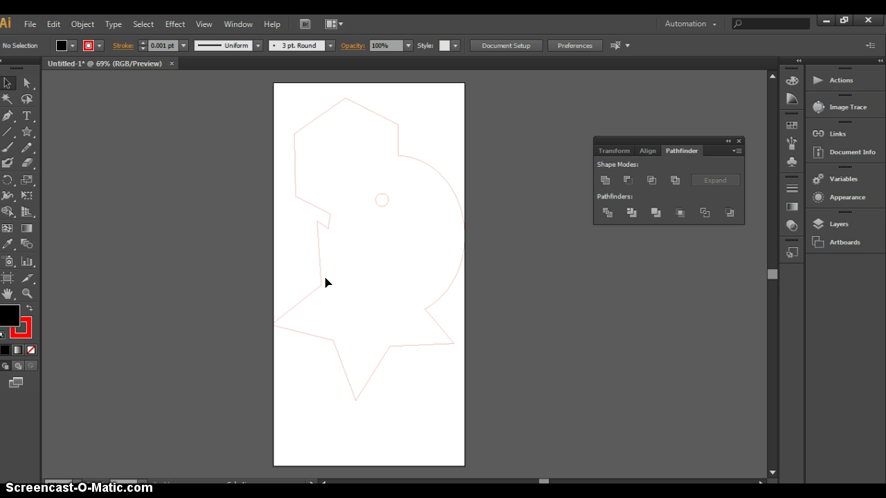
{"action": "left_click", "coordinate": [30, 24]}
{"action": "left_click", "coordinate": [129, 183]}
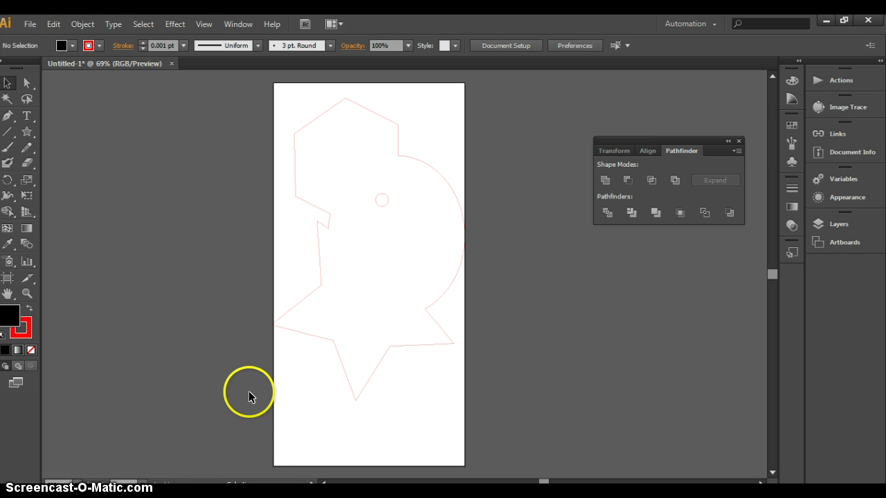